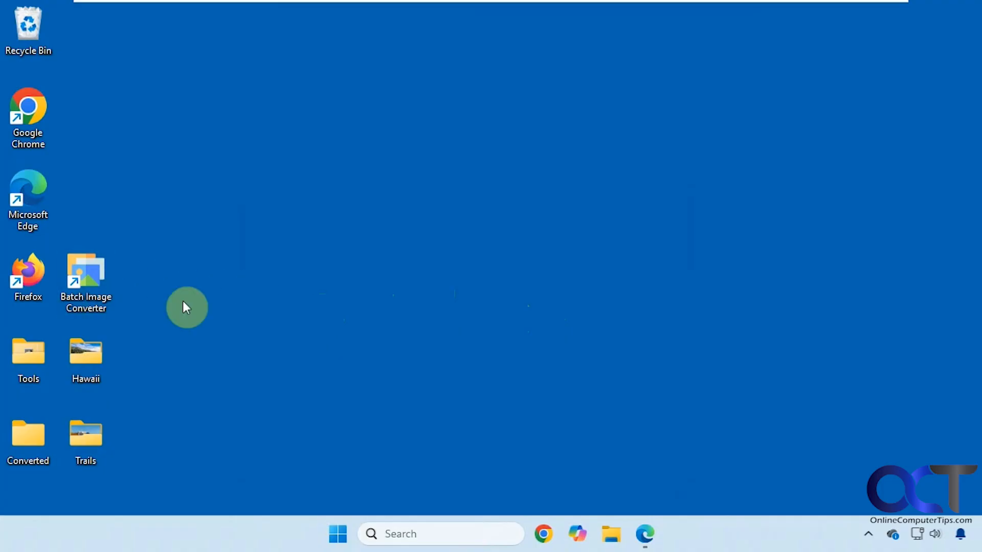
- Open Batch Image Converter, continue past the trial notice, and load the desktop's Hawaii folder into the image list
double_click(87, 286)
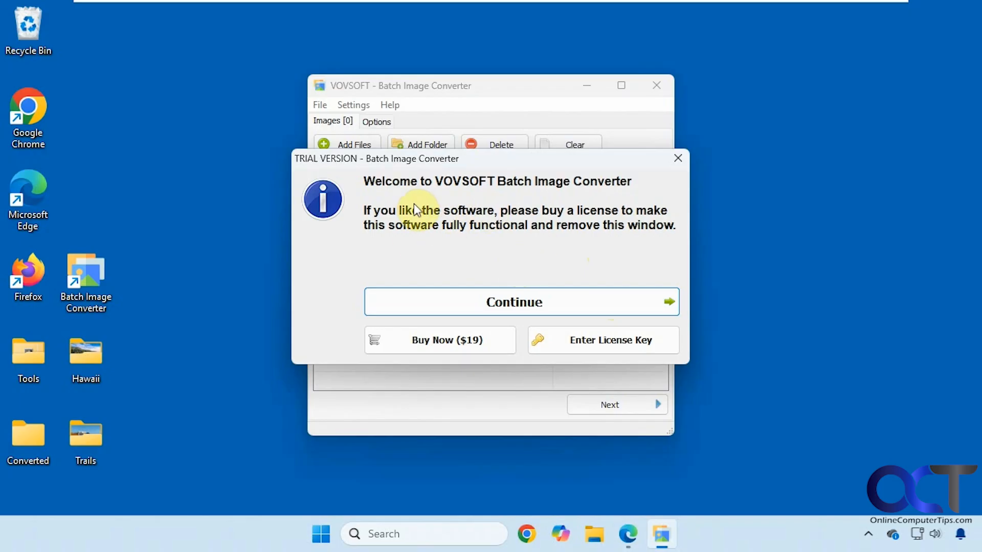
click(503, 296)
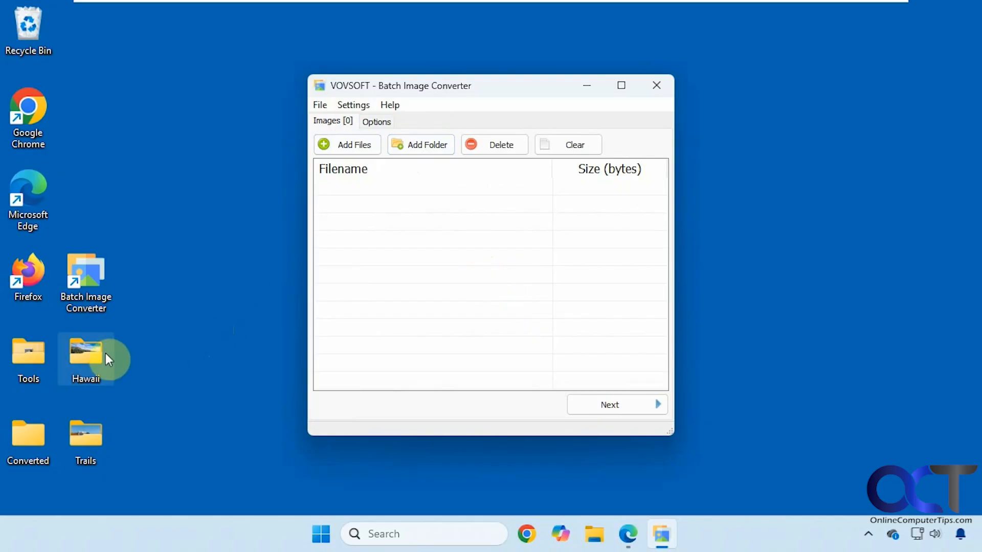
drag(89, 358, 419, 264)
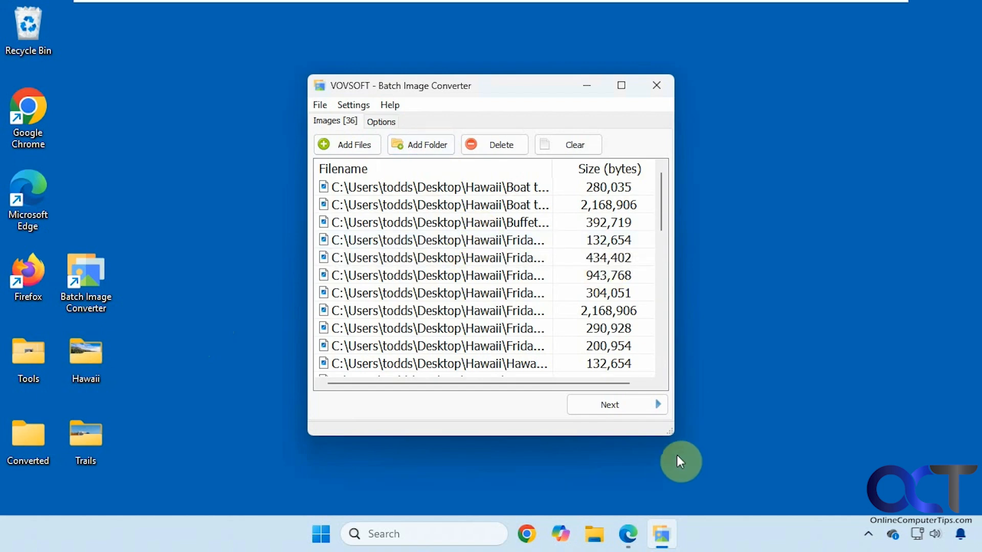
- Widen the converter window to show the full file paths and remove Hawaii\Boat trip 2.jpg from the image list
drag(669, 432, 909, 433)
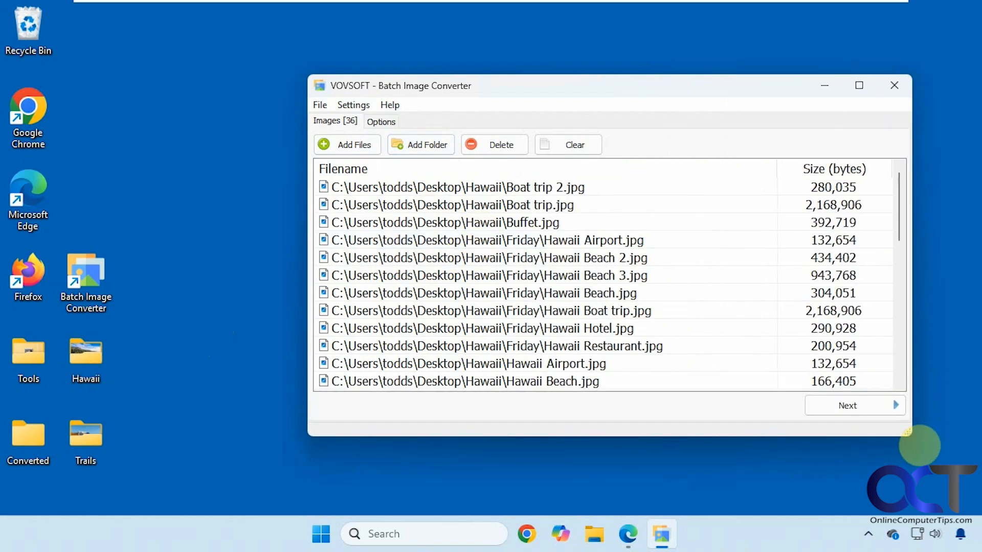
scroll(897, 219, down, 8)
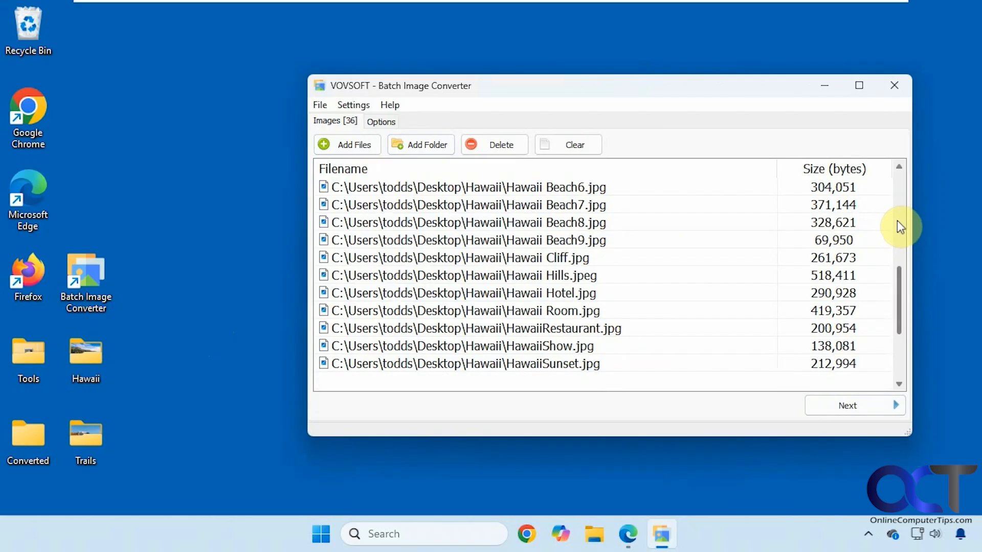
drag(897, 380, 898, 205)
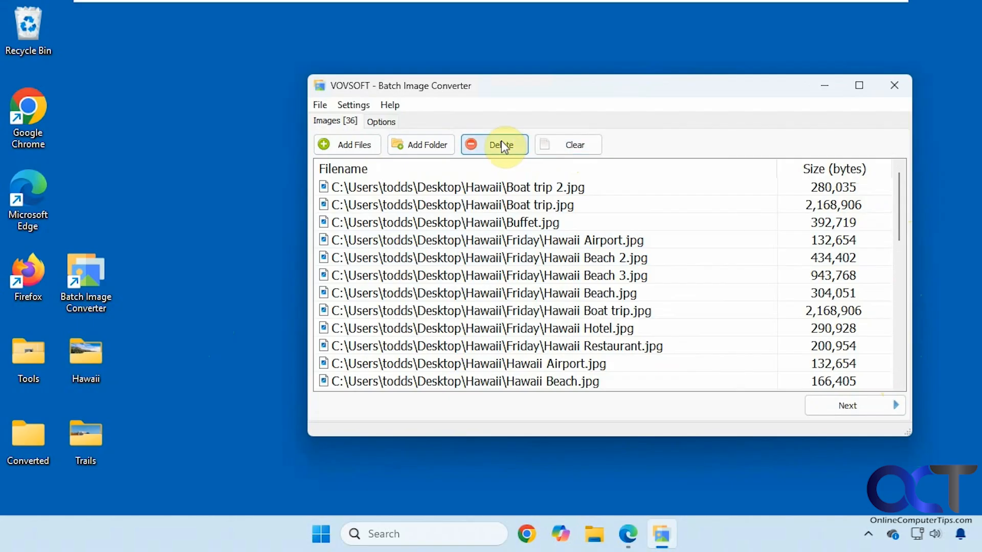
click(502, 185)
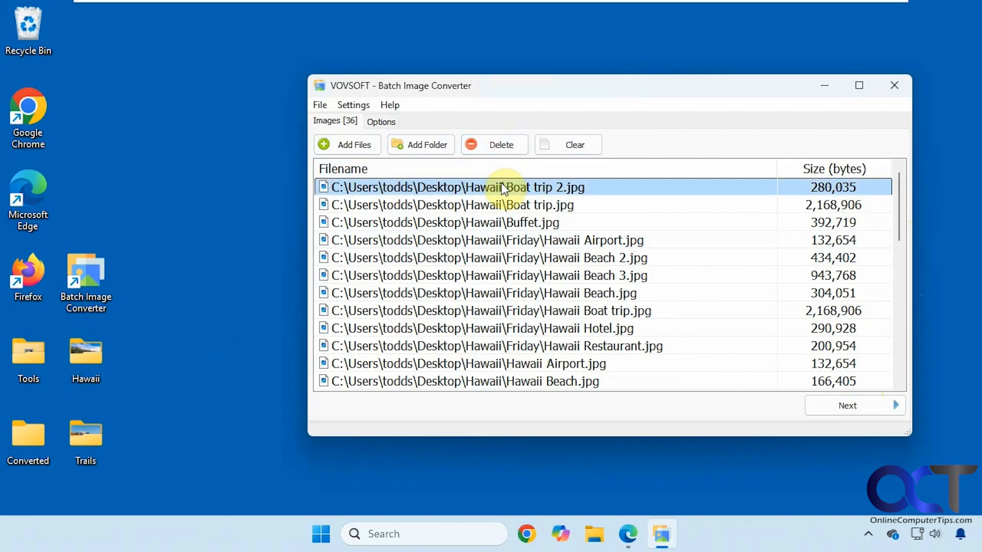
click(492, 147)
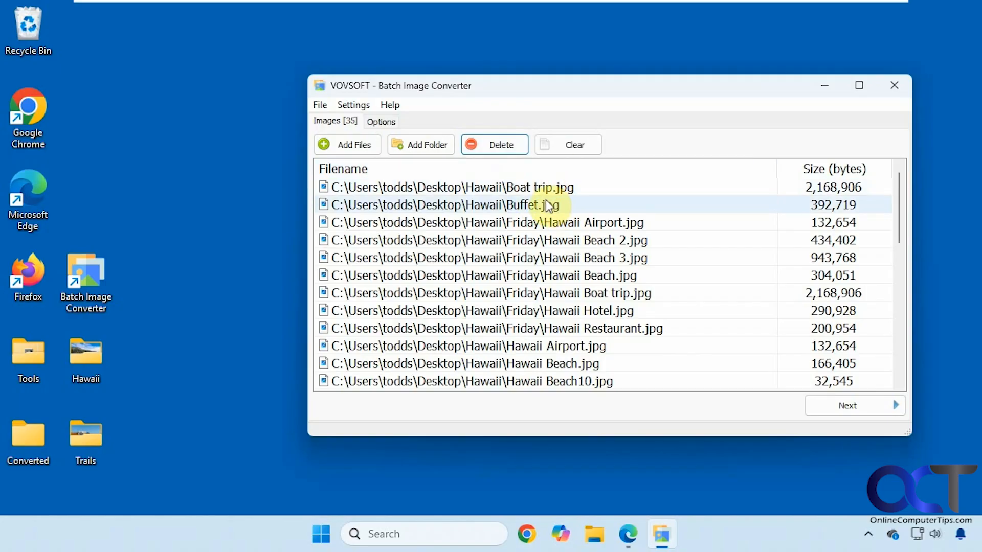
- Try PNG, WEBP and BMP as the output format to compare the conversion settings each one offers
click(381, 123)
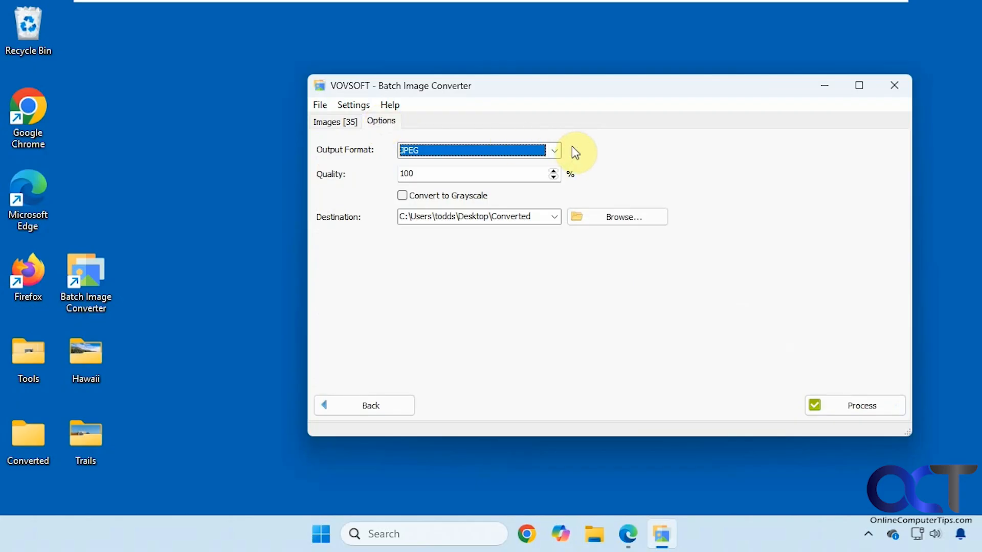
click(343, 123)
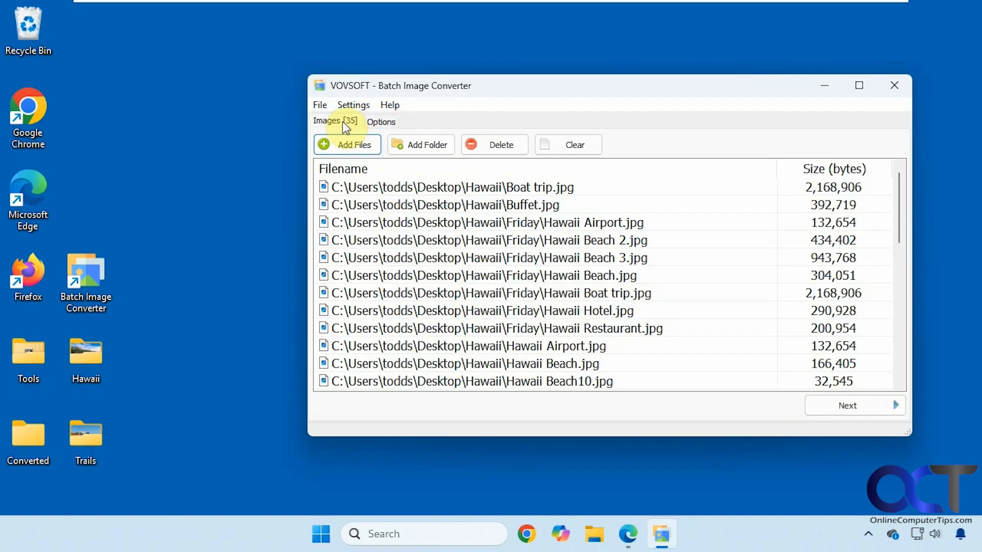
click(378, 122)
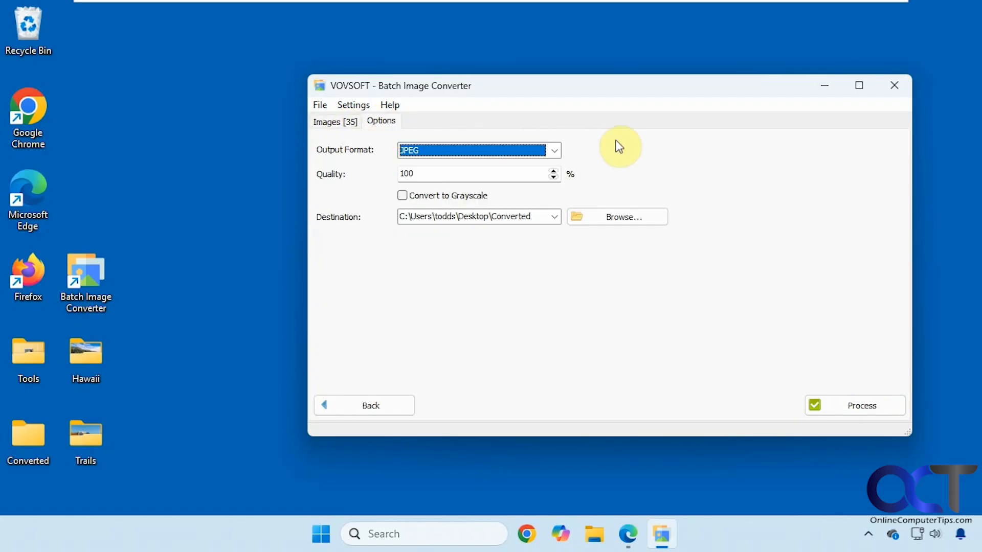
click(552, 150)
click(497, 165)
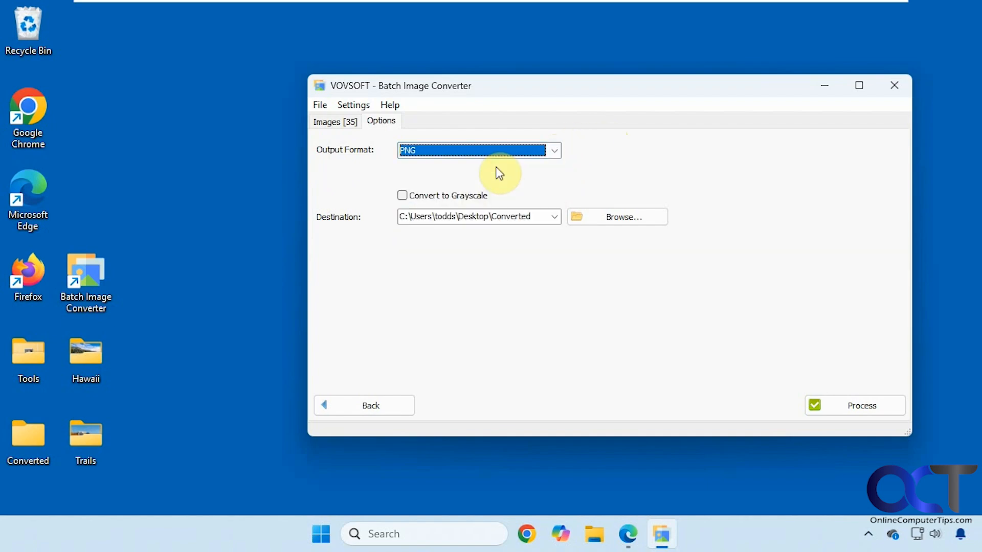
click(553, 150)
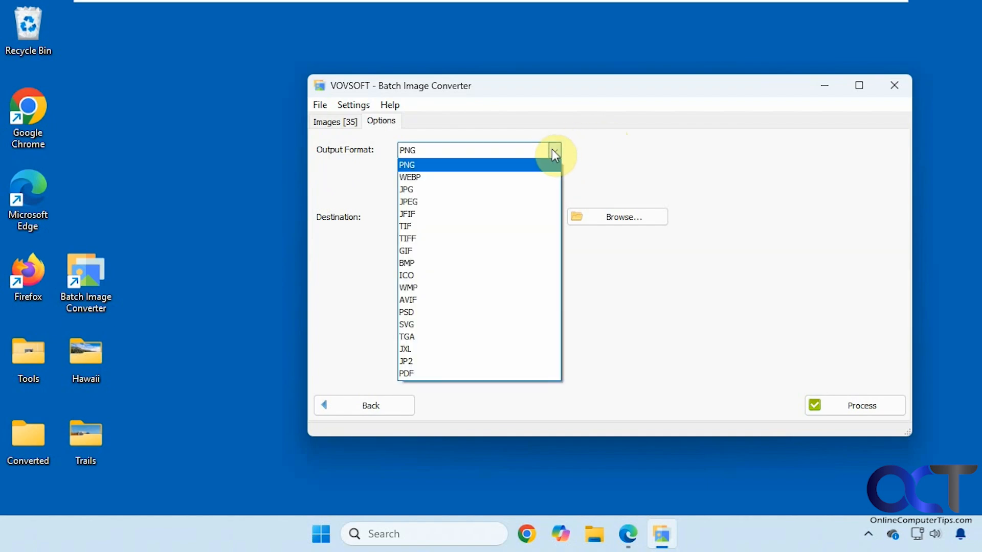
click(495, 176)
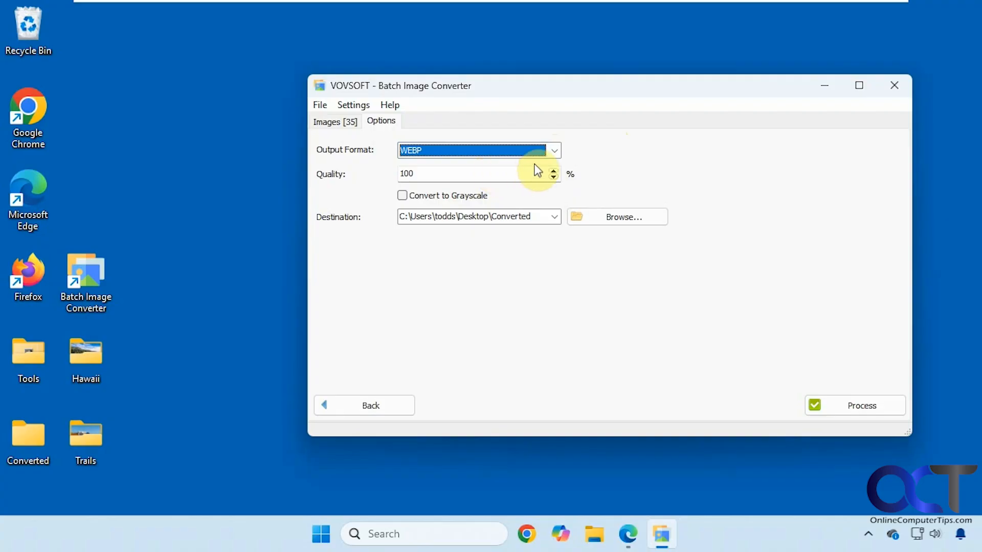
click(554, 149)
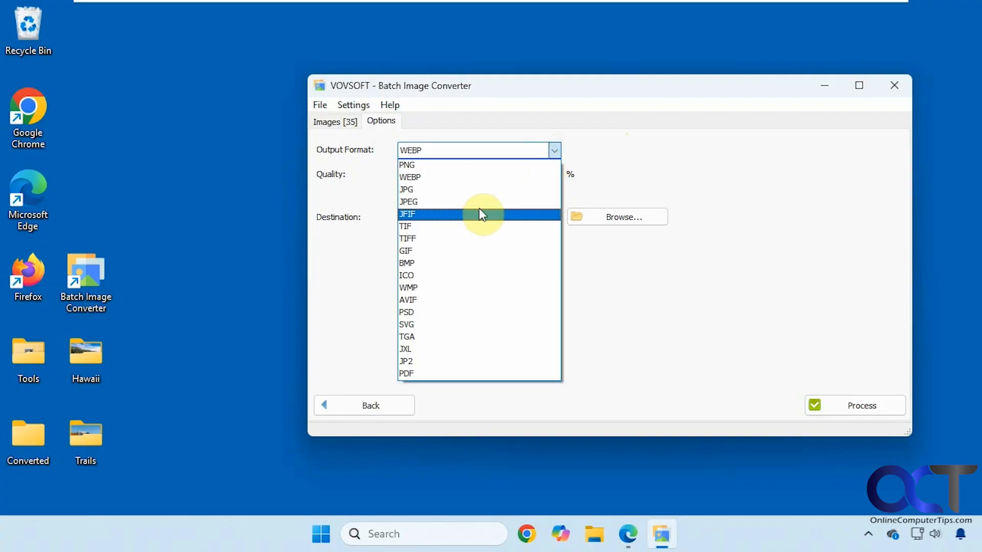
click(466, 263)
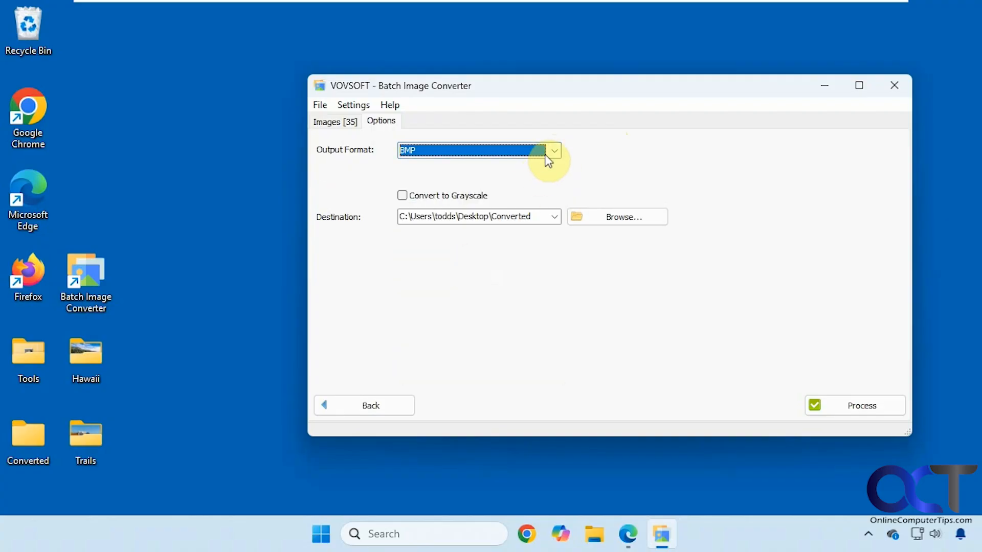
- Convert the listed images to PNG in the Converted folder and dismiss the result summary
click(553, 151)
click(515, 161)
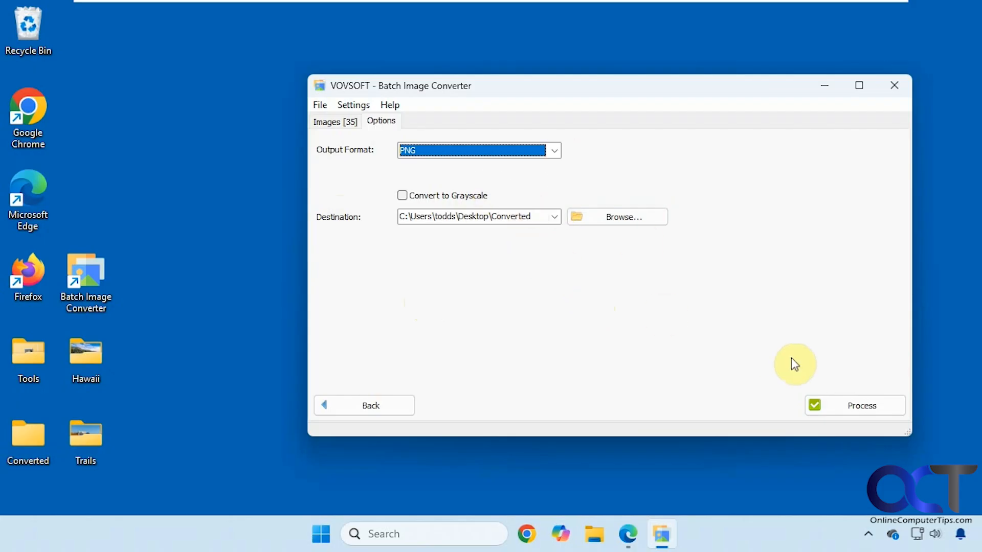
click(848, 404)
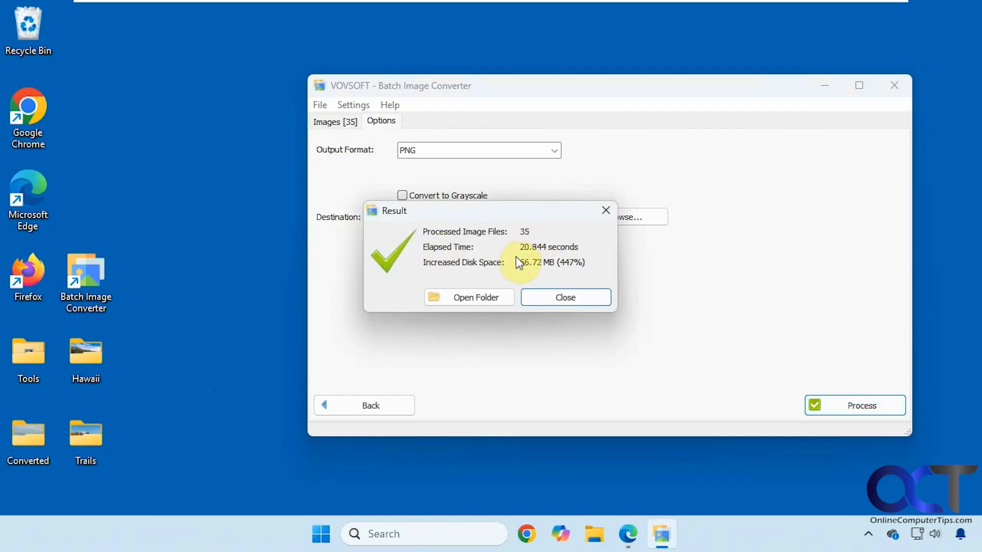
click(583, 298)
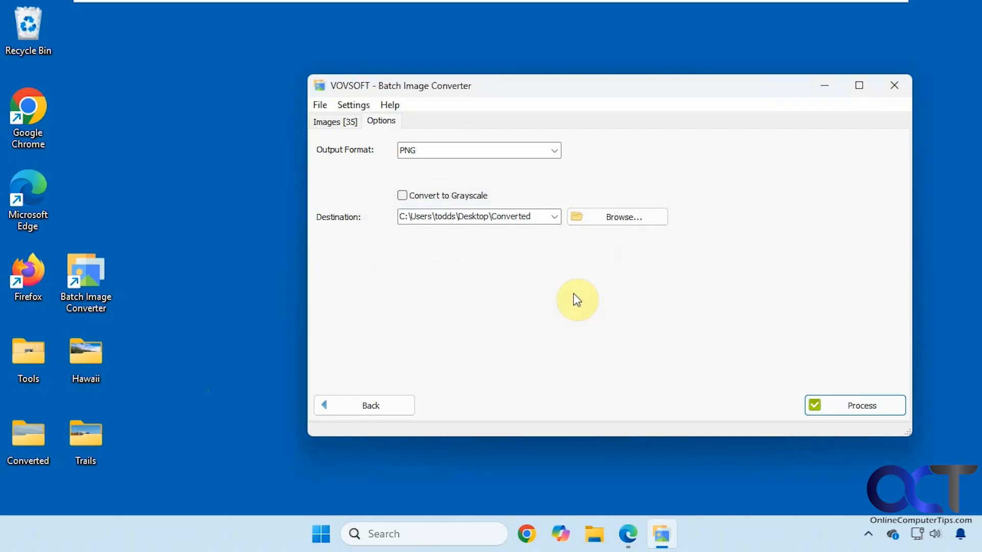
- Examine the converted PNG files in the desktop's Converted folder, then close the folder window
double_click(36, 437)
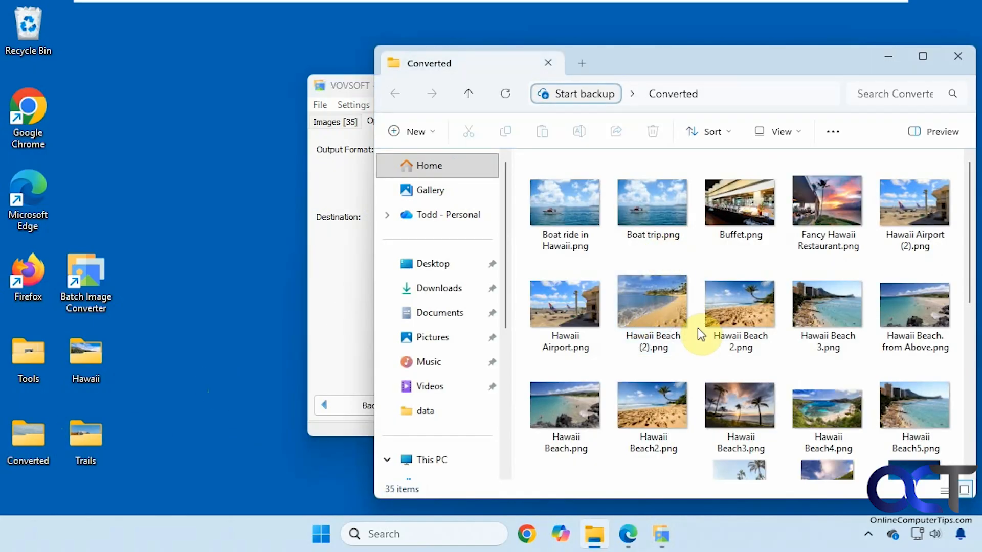
scroll(696, 433, down, 5)
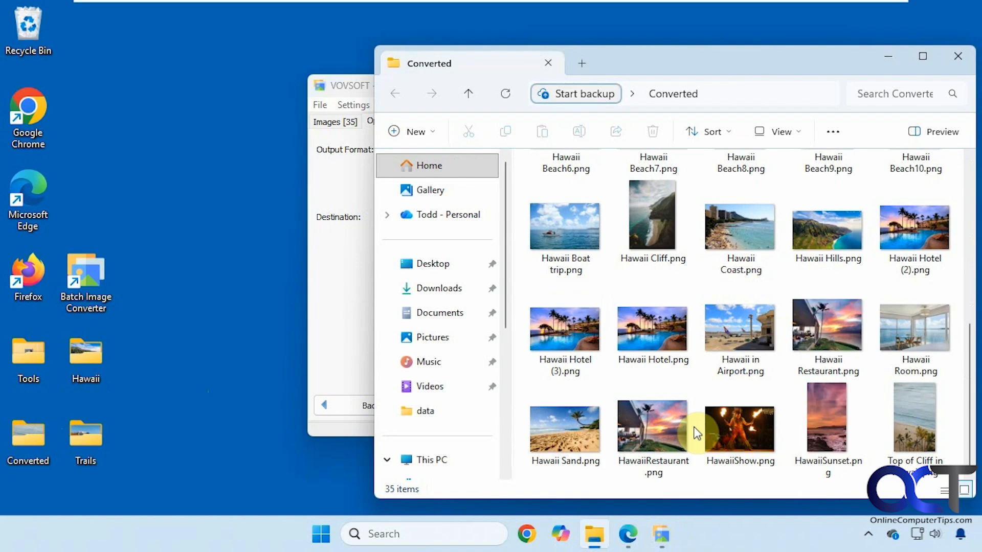
click(951, 58)
- Add the desktop's Trails folder to the image list alongside the Hawaii images and review the combined list
click(342, 121)
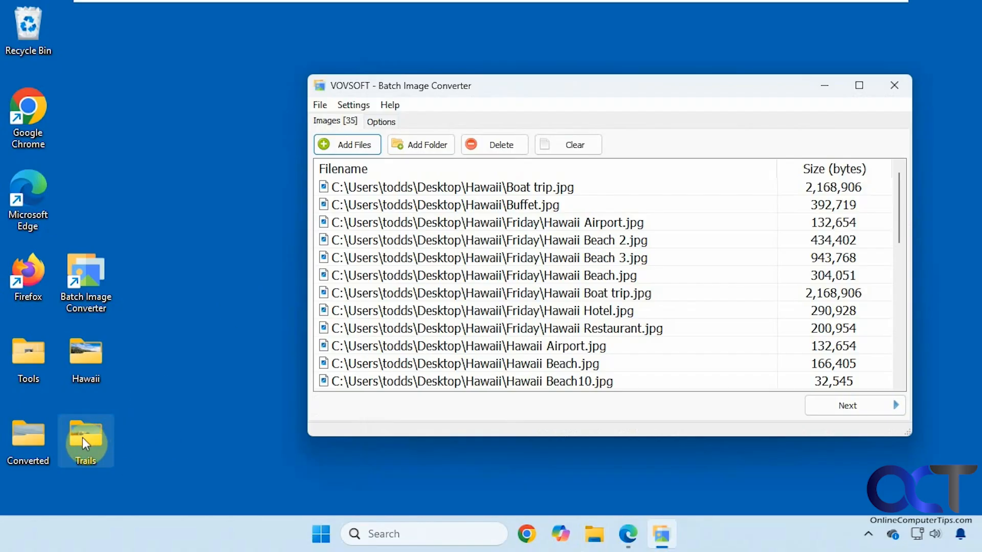
drag(82, 437, 502, 301)
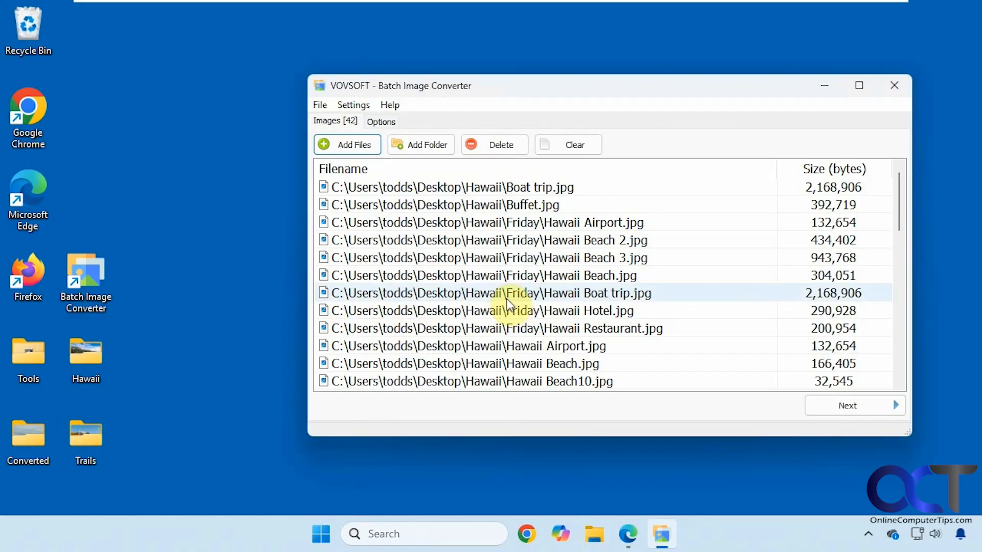
scroll(636, 327, down, 10)
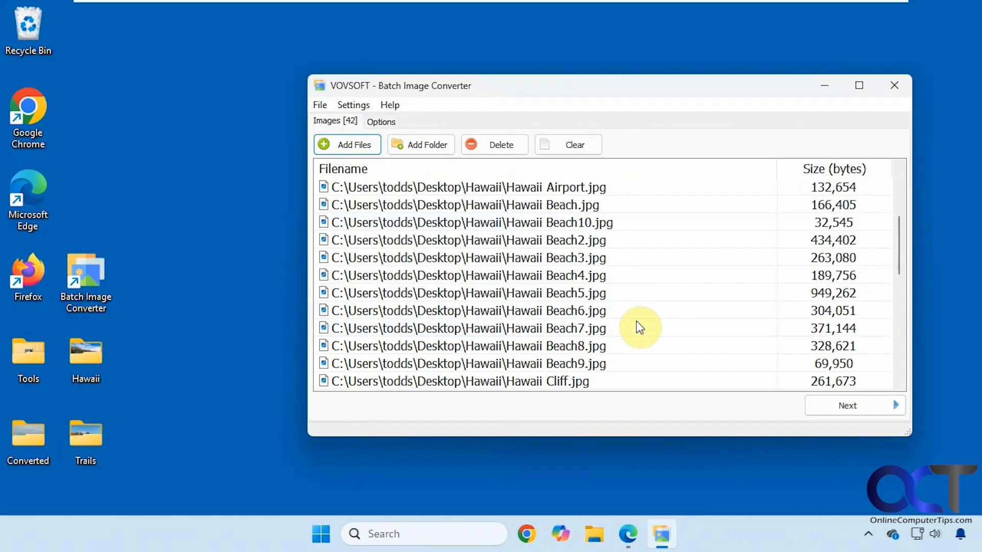
scroll(636, 322, down, 1)
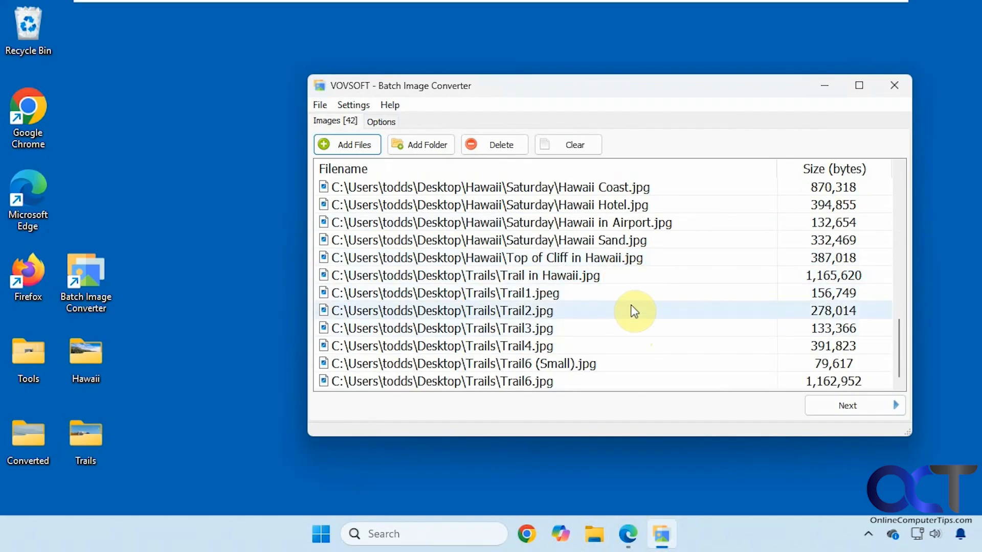
scroll(633, 308, up, 9)
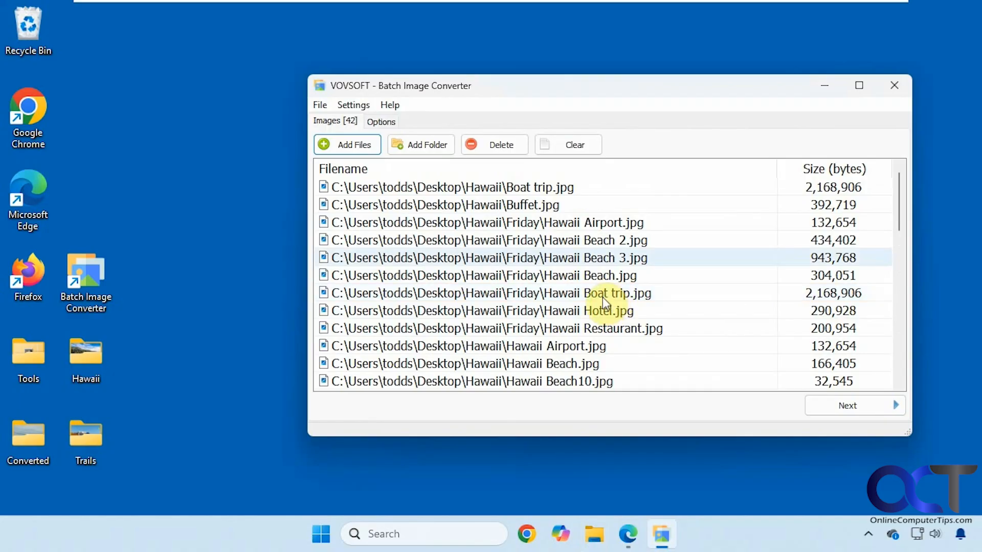
- Clear the image list and load only the desktop's Trails folder
click(576, 145)
drag(86, 435, 489, 320)
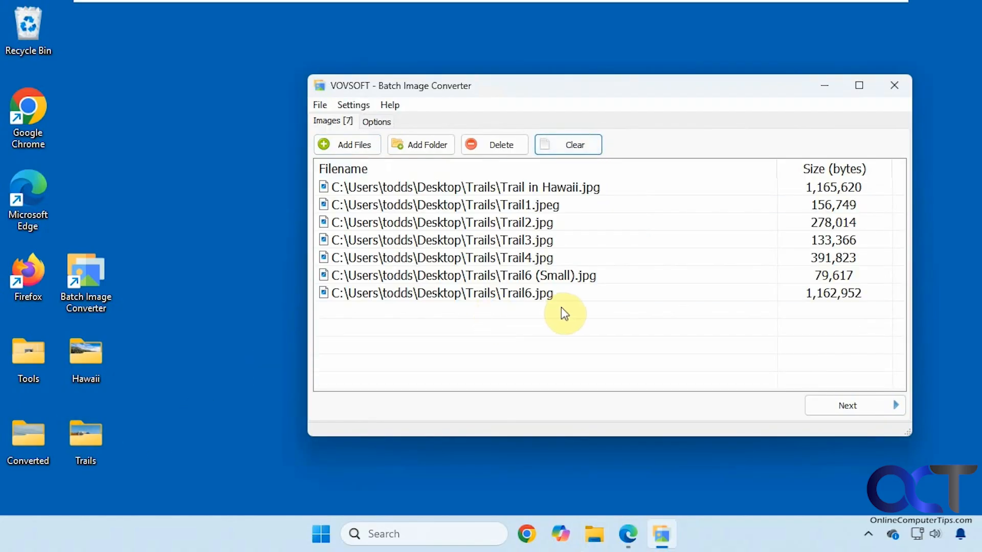
- Convert the Trails images to PDF with grayscale conversion enabled, saving them in the Converted folder
click(383, 122)
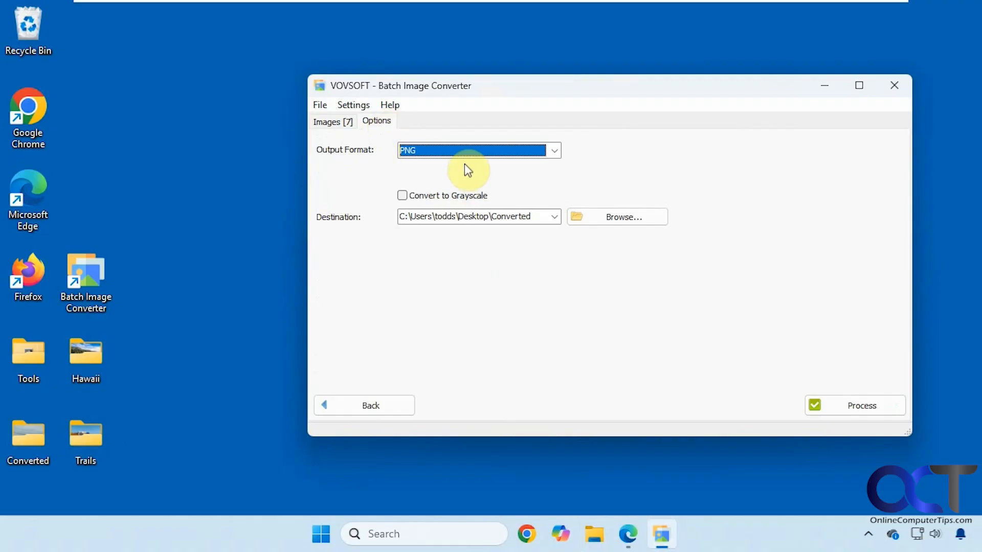
click(475, 150)
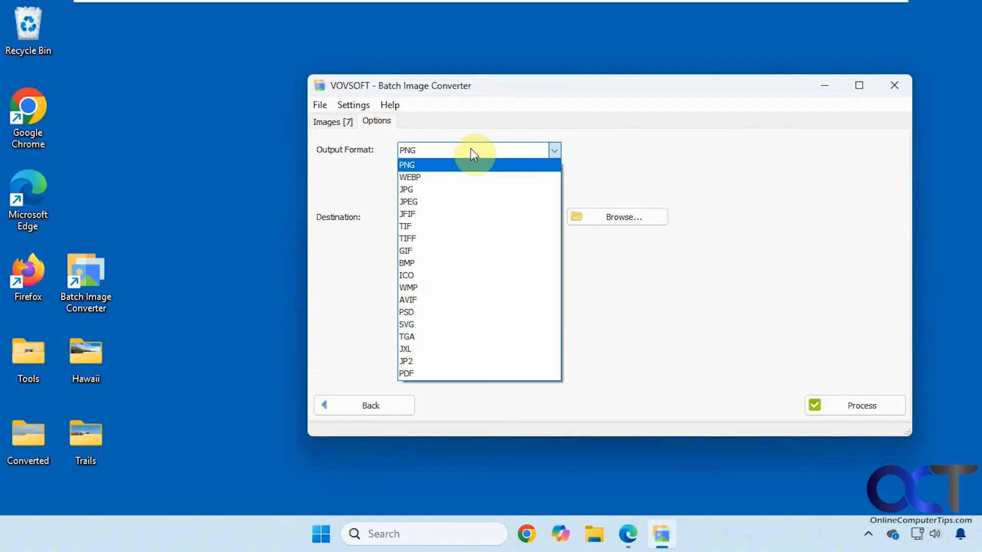
click(451, 374)
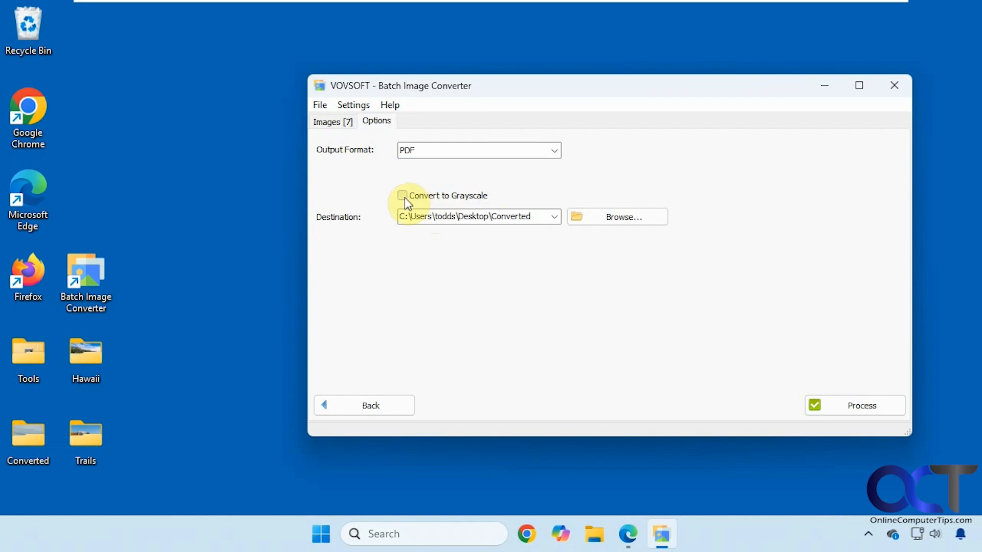
click(838, 407)
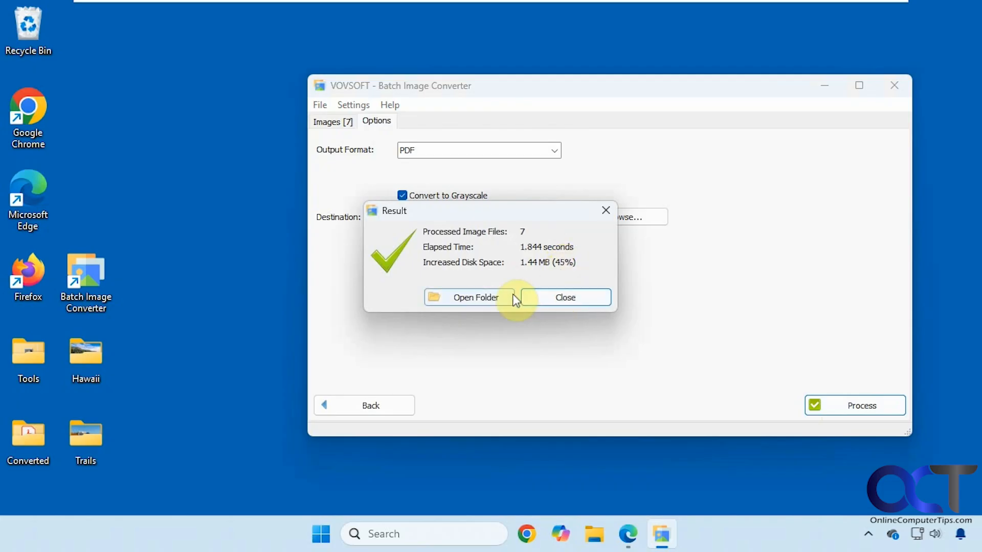
- Open the output folder, inspect Trail in Hawaii.pdf at full window size, and close the PDF, folder and result summary
click(495, 296)
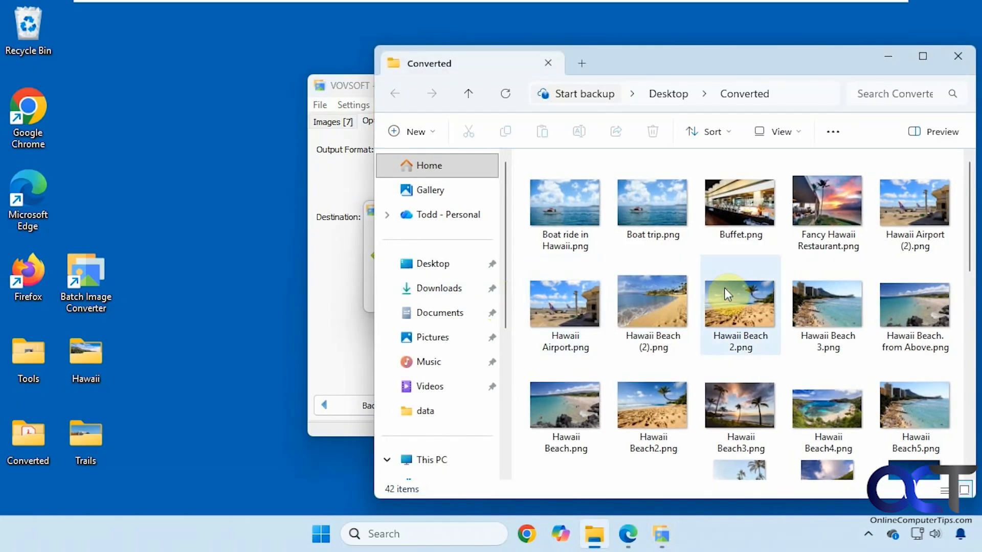
scroll(707, 353, down, 10)
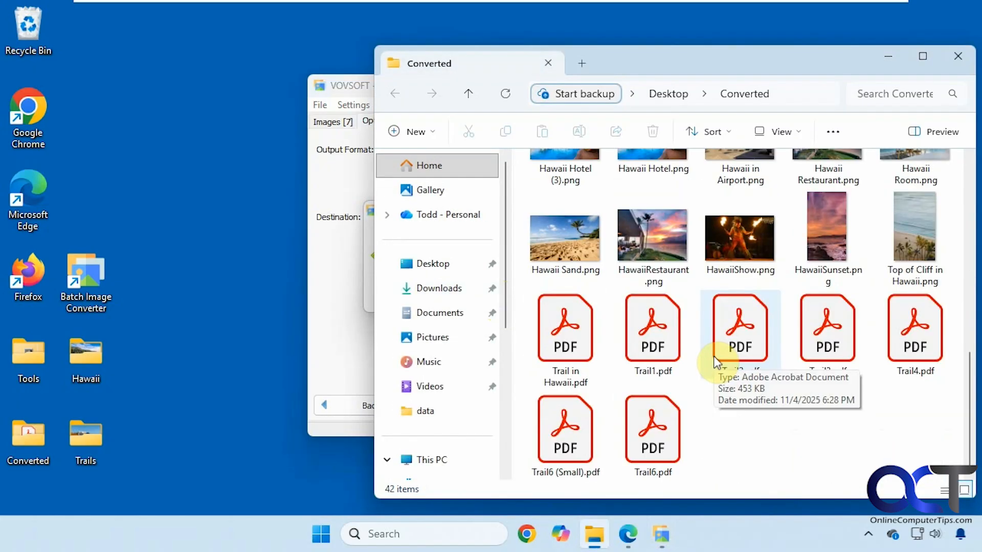
click(585, 348)
double_click(585, 349)
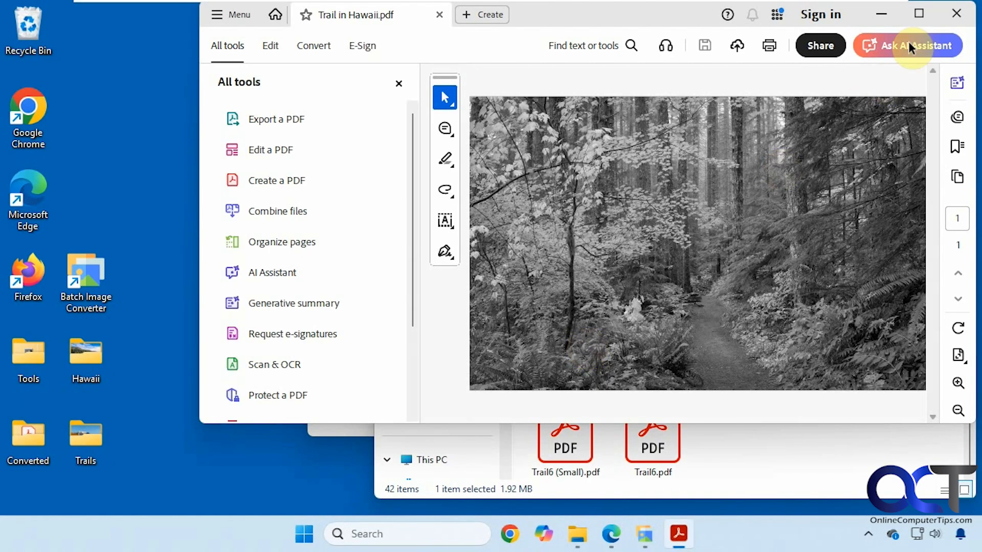
click(919, 14)
mouse_move(921, 13)
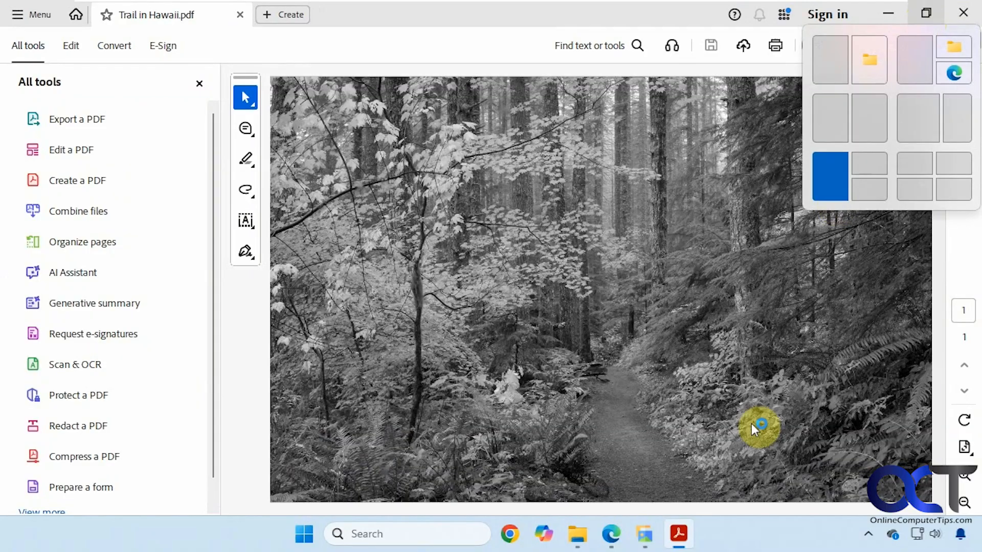
click(966, 16)
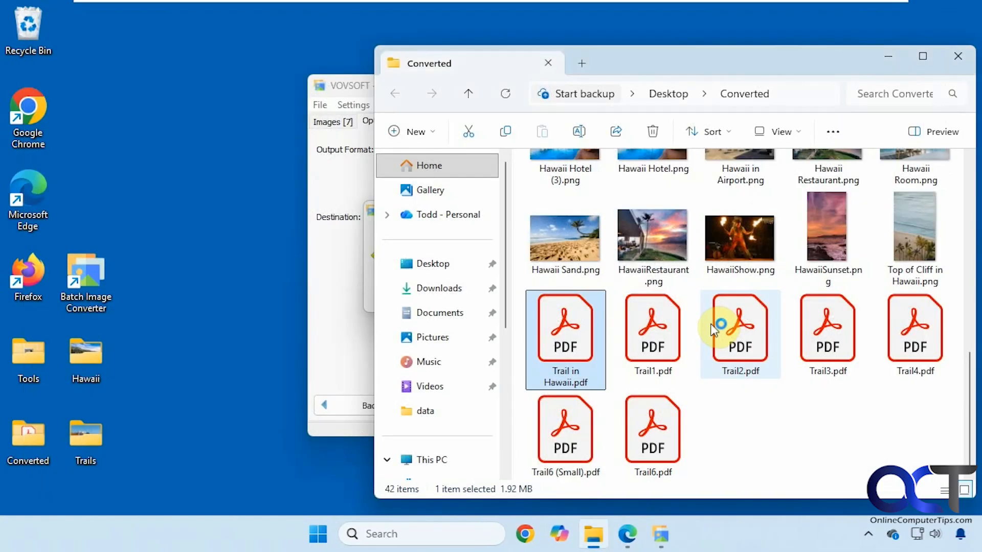
click(956, 58)
click(583, 294)
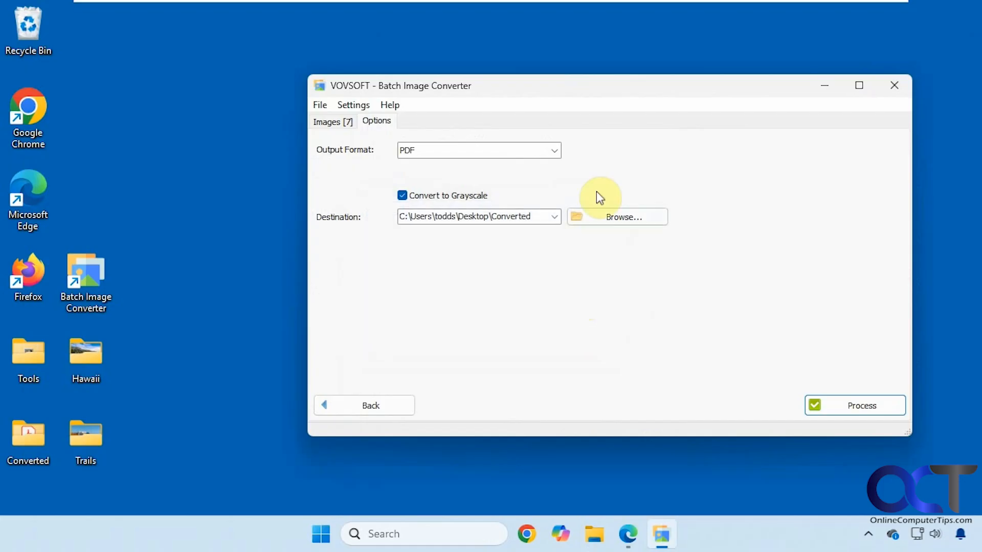
- Switch the output format to PSD and then to WEBP
click(554, 150)
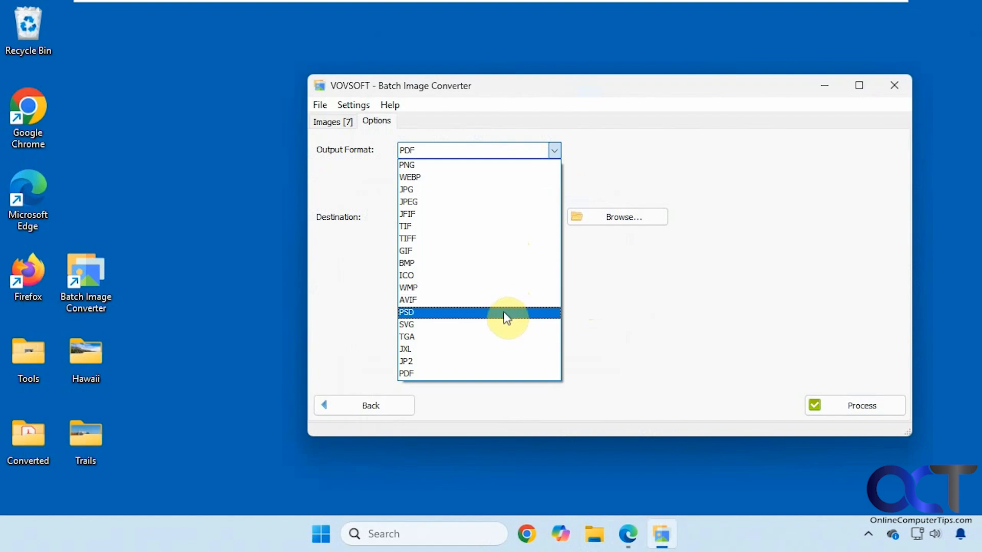
click(504, 313)
click(554, 150)
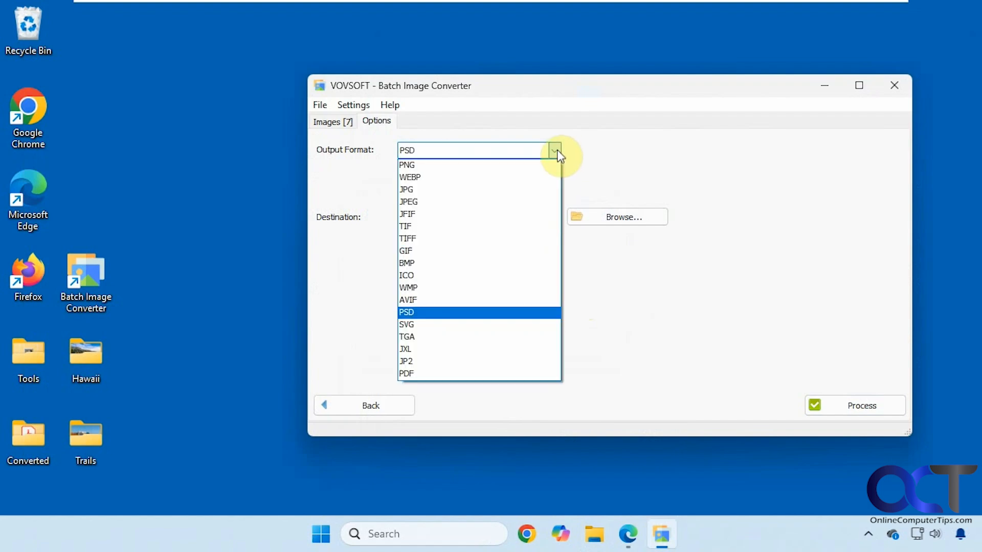
click(504, 177)
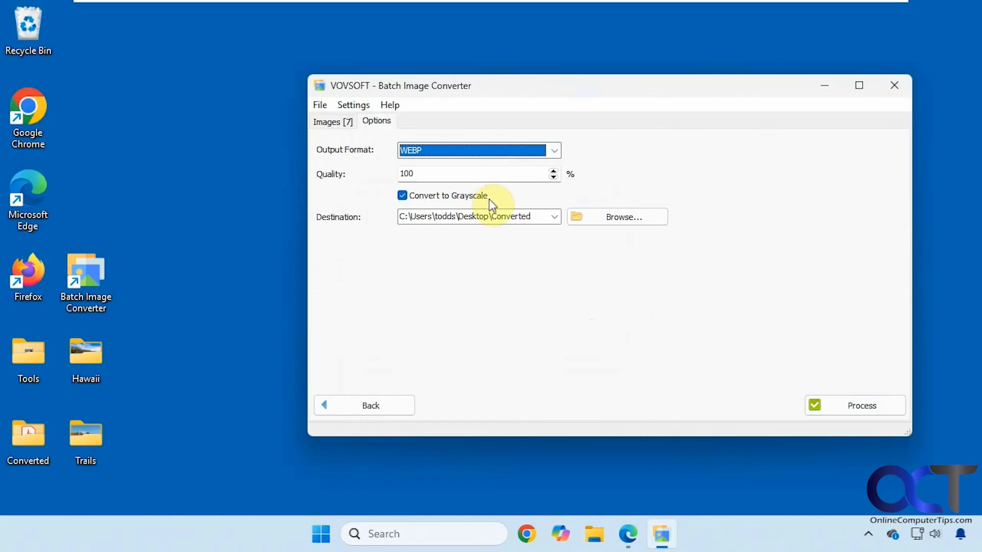